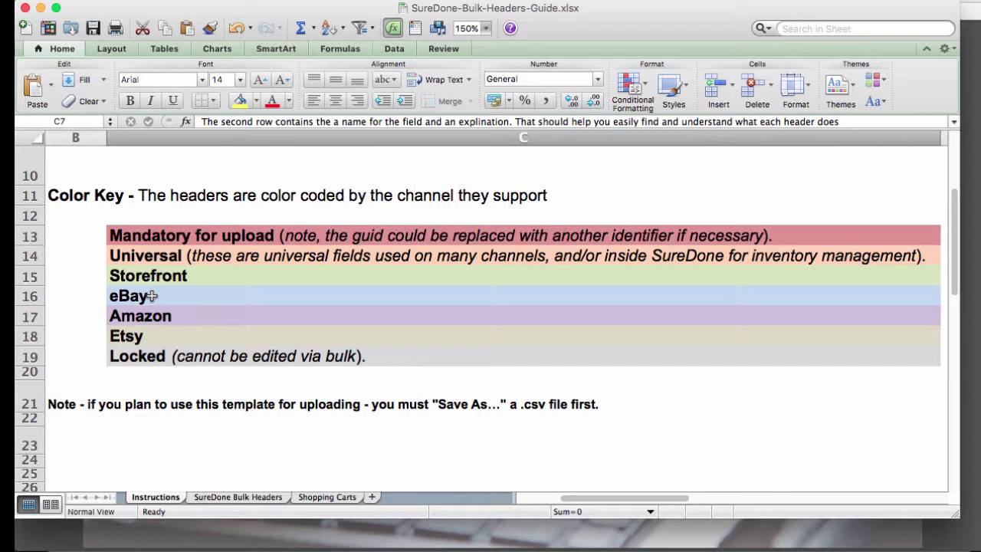
click(223, 498)
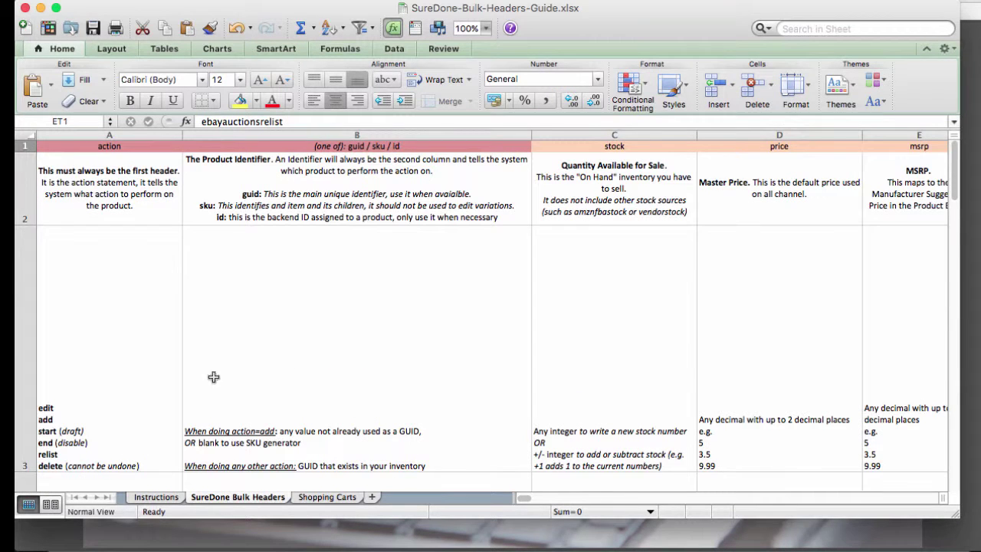
click(24, 146)
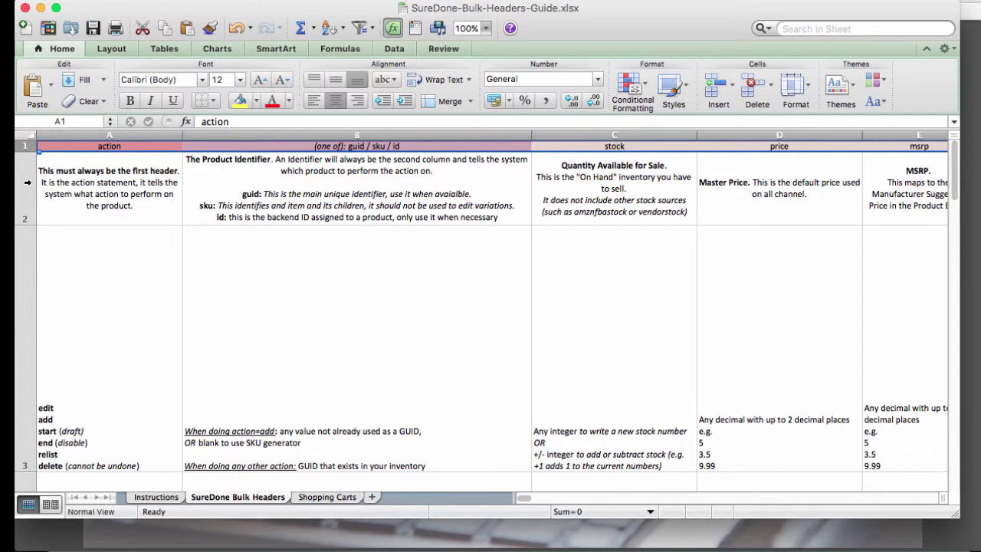
click(27, 186)
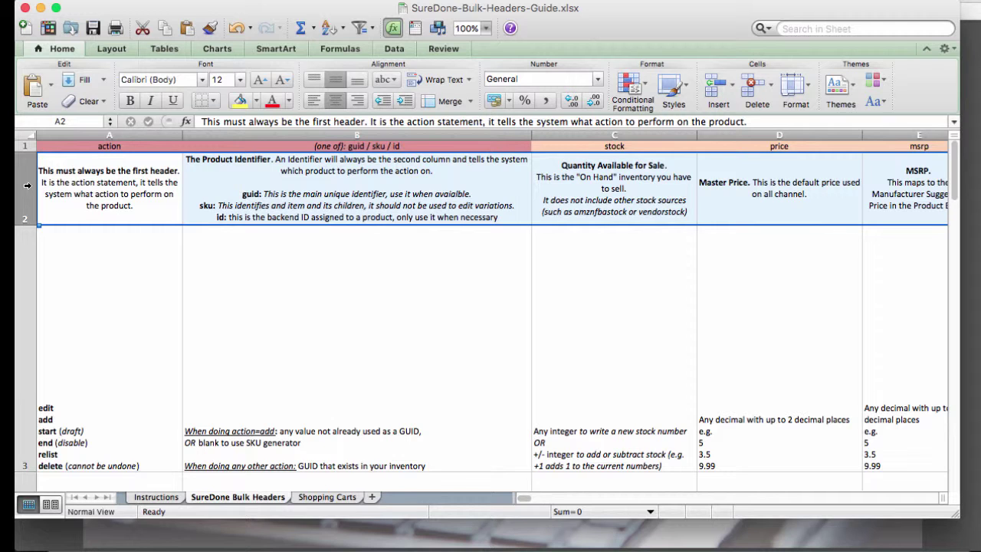
click(20, 261)
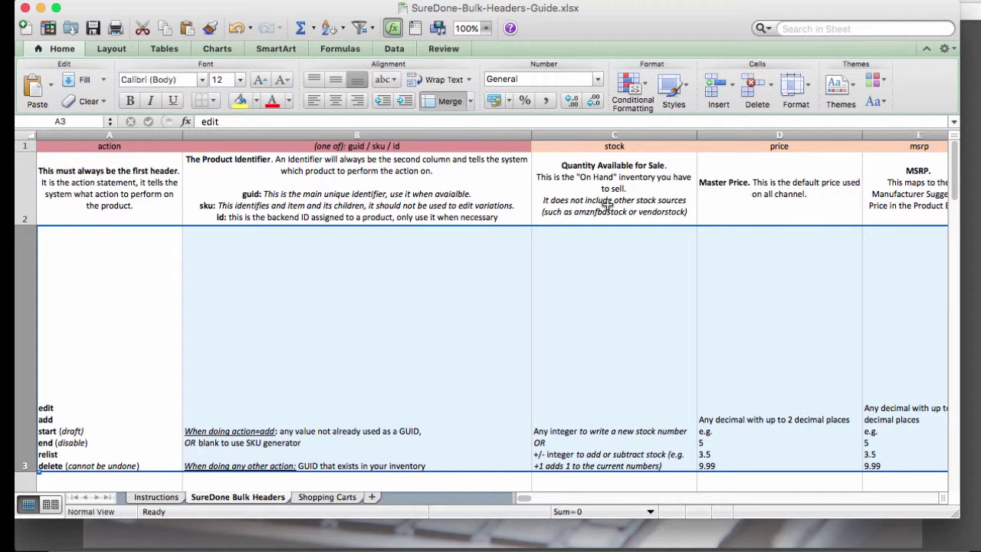
- Read the stock, Master Price and Master Title descriptions in C2, D2 and F2
scroll(606, 205, right, 10)
scroll(606, 205, left, 5)
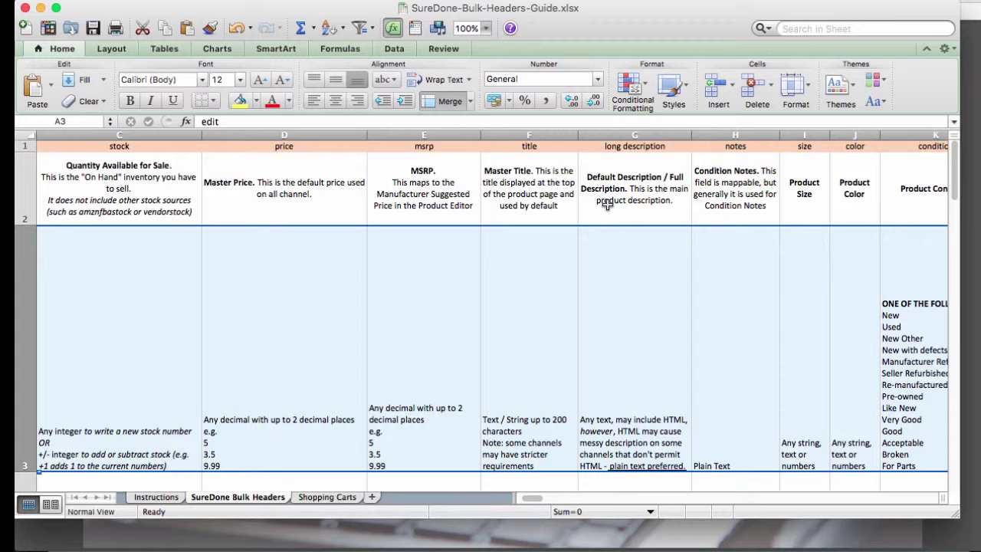
click(110, 185)
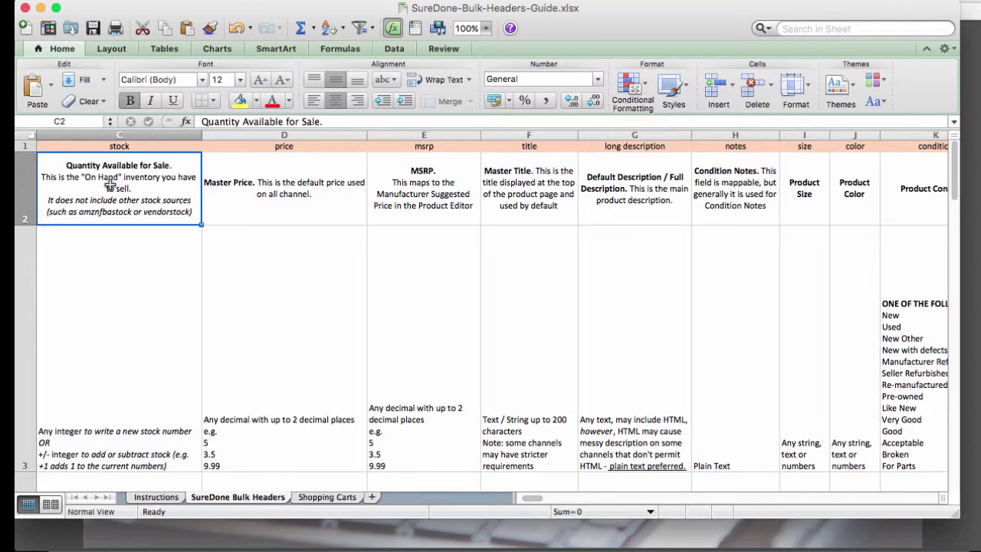
click(273, 168)
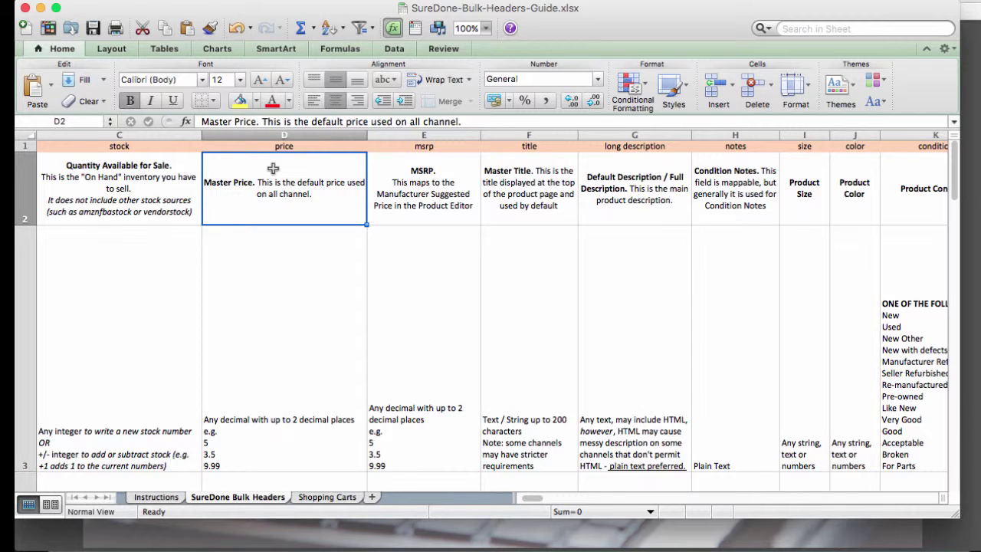
click(514, 175)
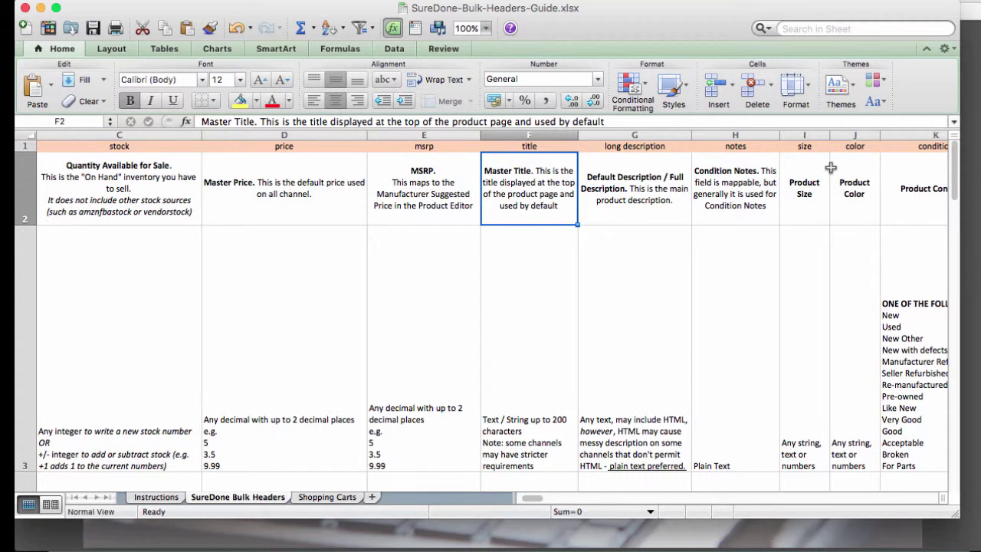
- Read the Product Condition description in K2 and its list of accepted condition values
scroll(831, 168, right, 5)
click(503, 190)
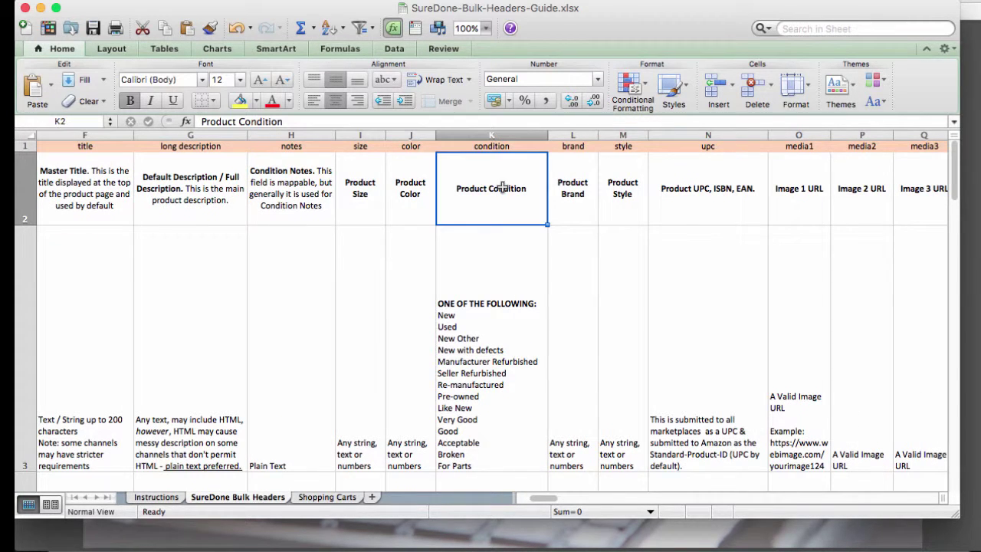
click(485, 342)
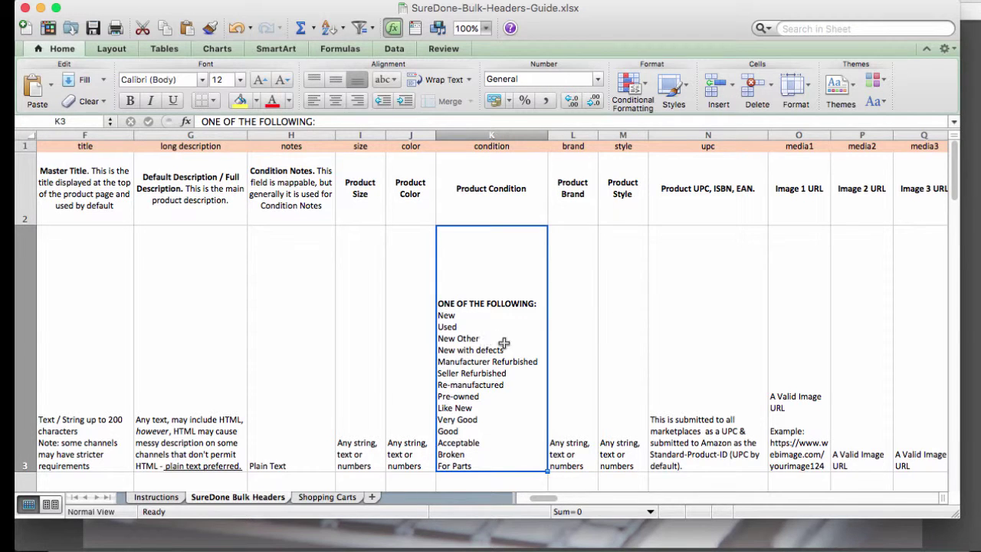
- Review the media1, media2 and mediacount field names on the way to the shipping columns
scroll(691, 270, right, 3)
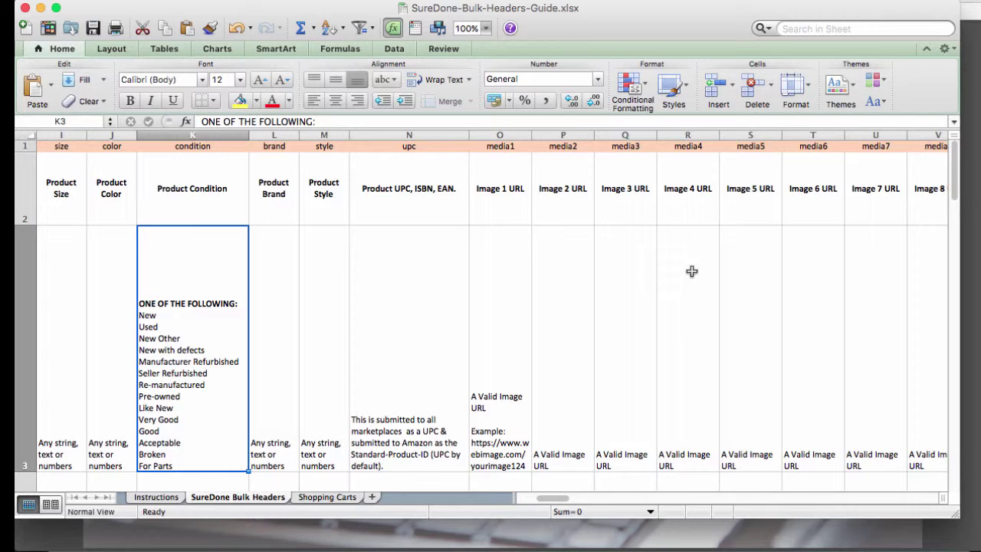
click(502, 147)
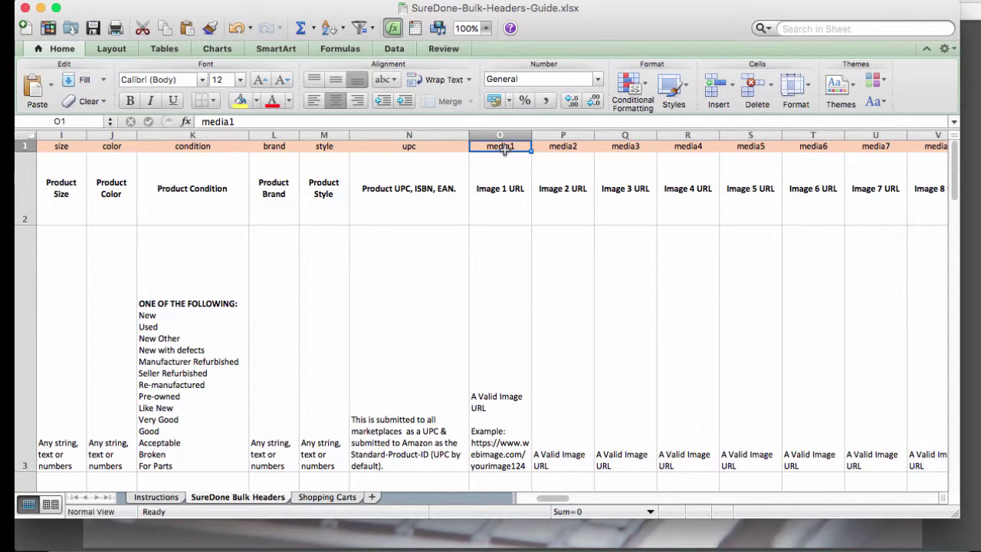
click(541, 145)
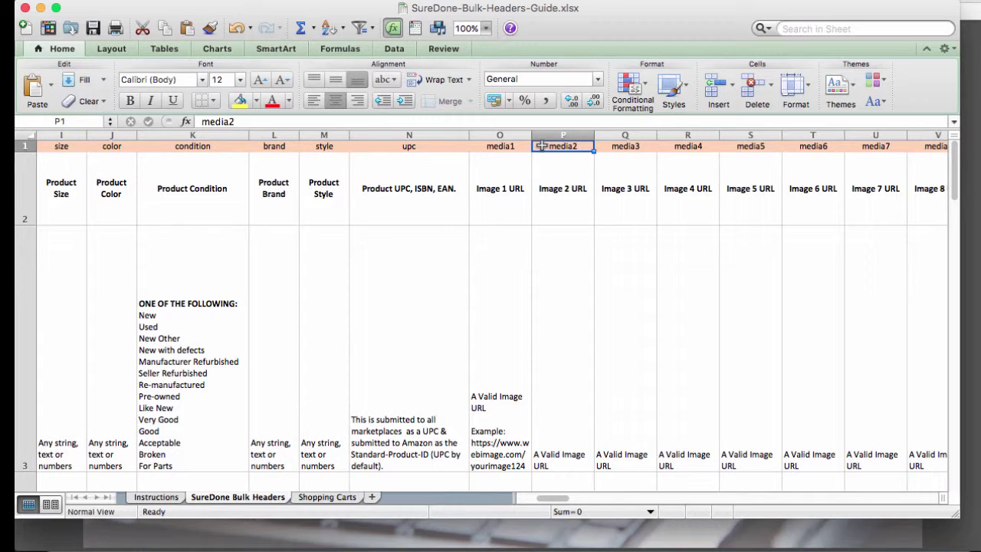
scroll(595, 188, right, 6)
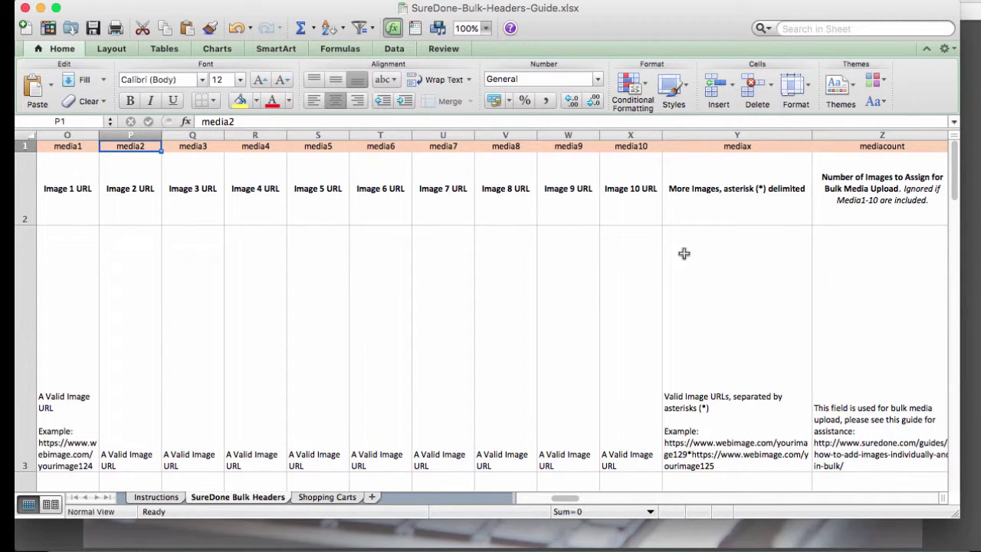
scroll(686, 255, right, 3)
click(693, 146)
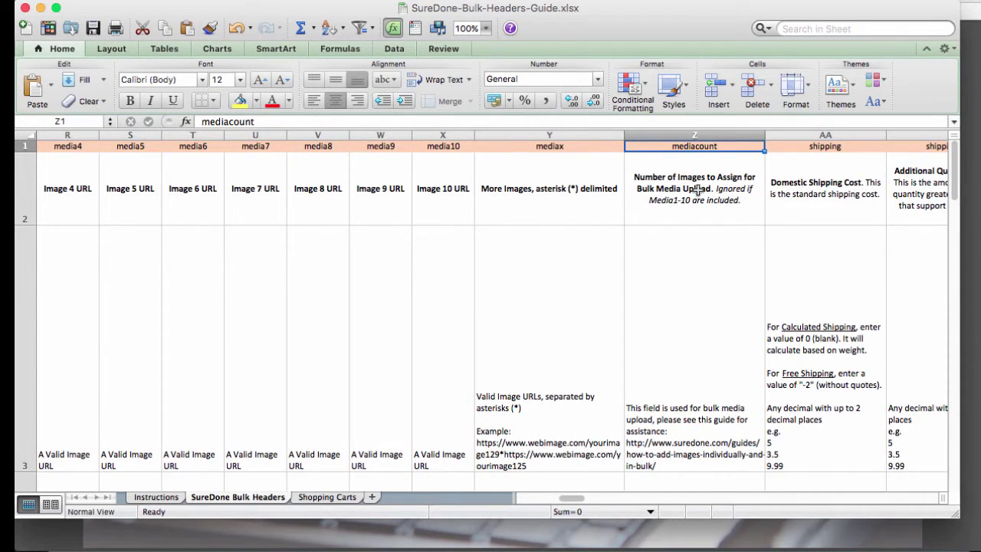
scroll(697, 190, right, 5)
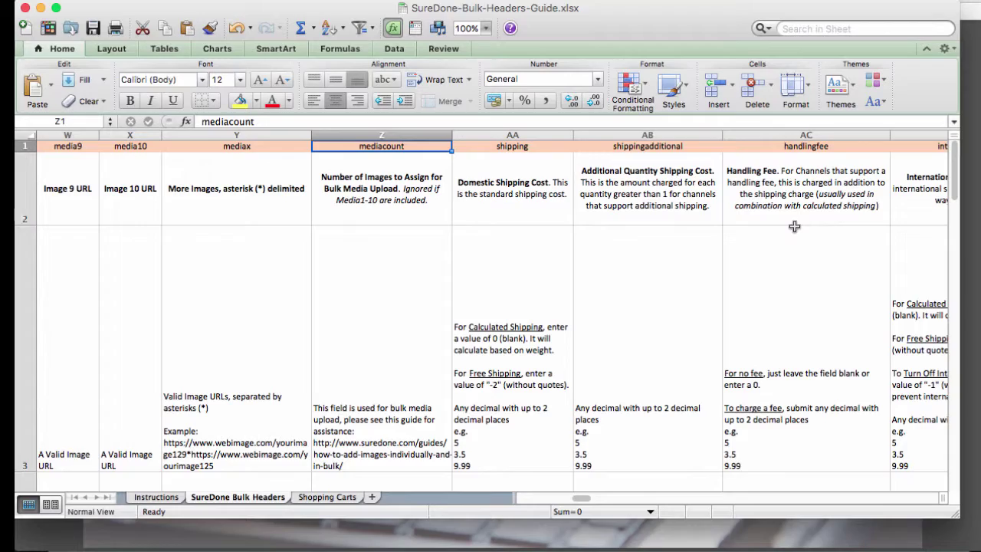
- Read the eBay Category description in BO2 and its category ID instructions in BO3
scroll(795, 226, right, 20)
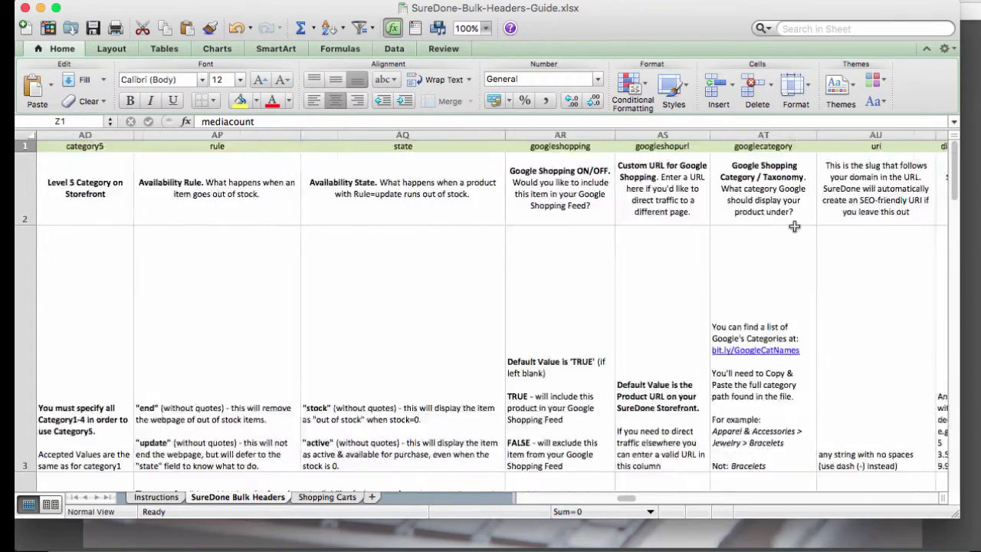
scroll(795, 226, right, 20)
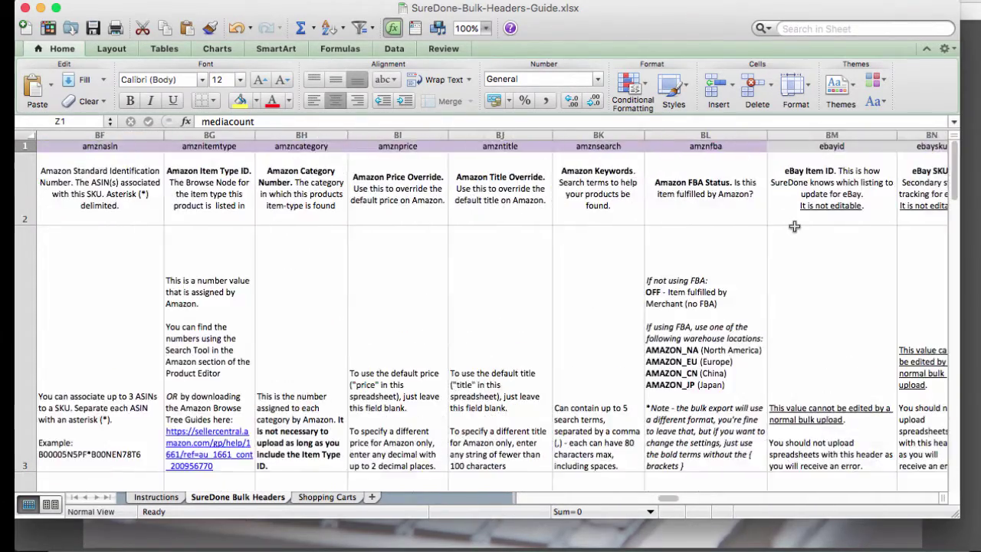
scroll(795, 226, right, 3)
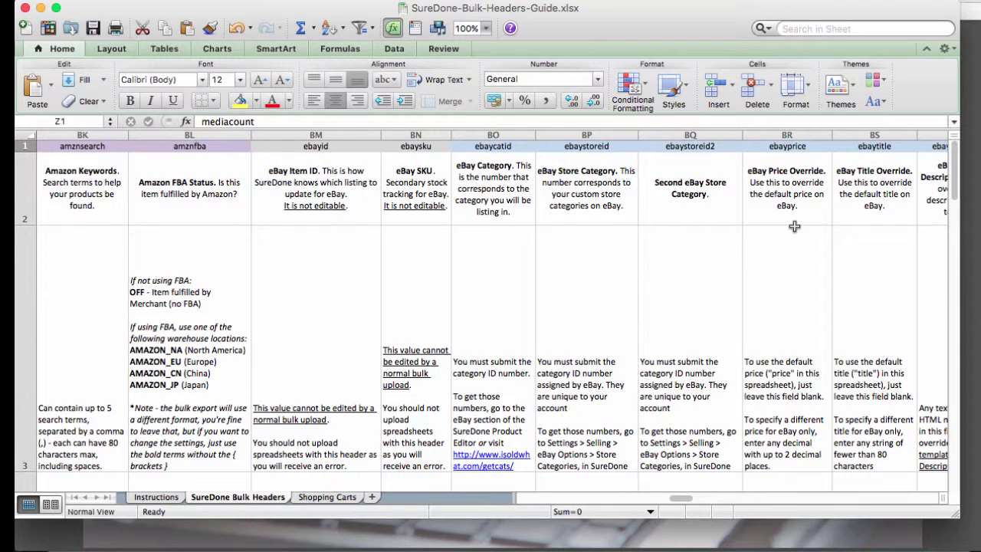
scroll(795, 226, right, 2)
click(424, 184)
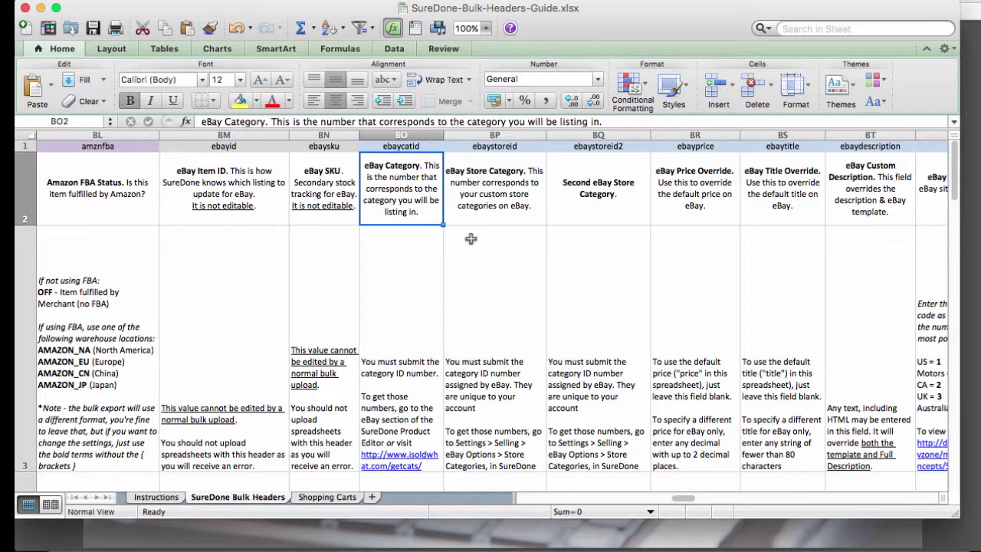
click(404, 458)
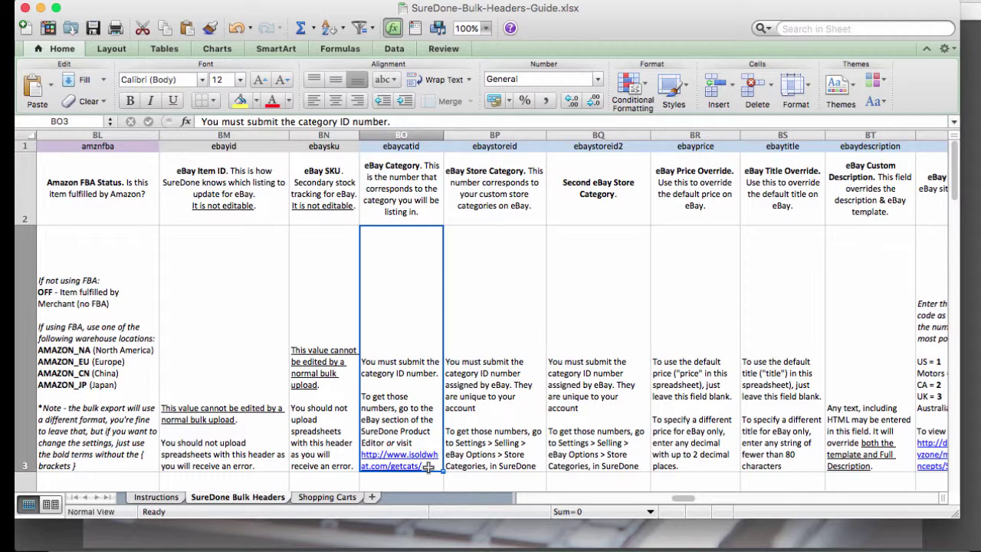
- Read the eBay Store Category, Price Override and Title Override descriptions
click(508, 209)
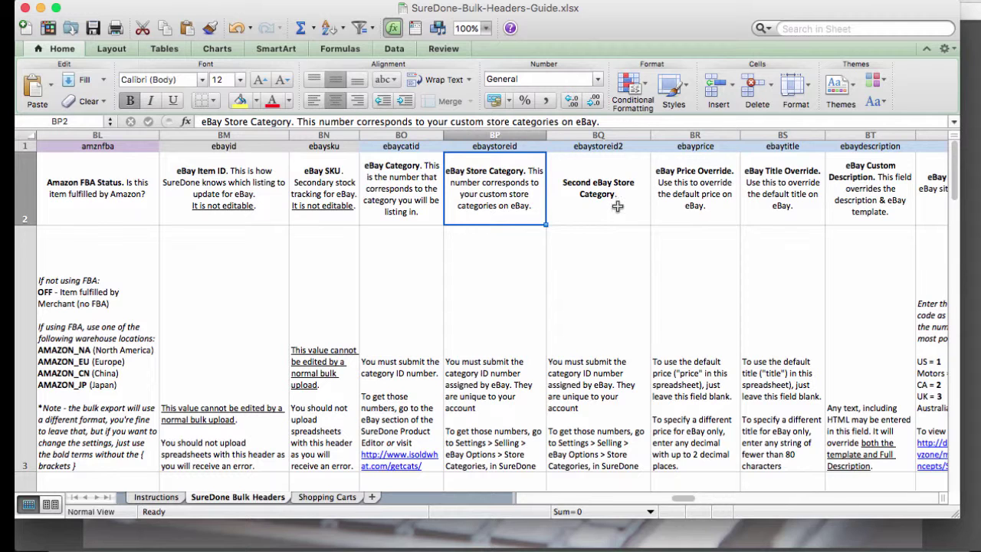
click(692, 186)
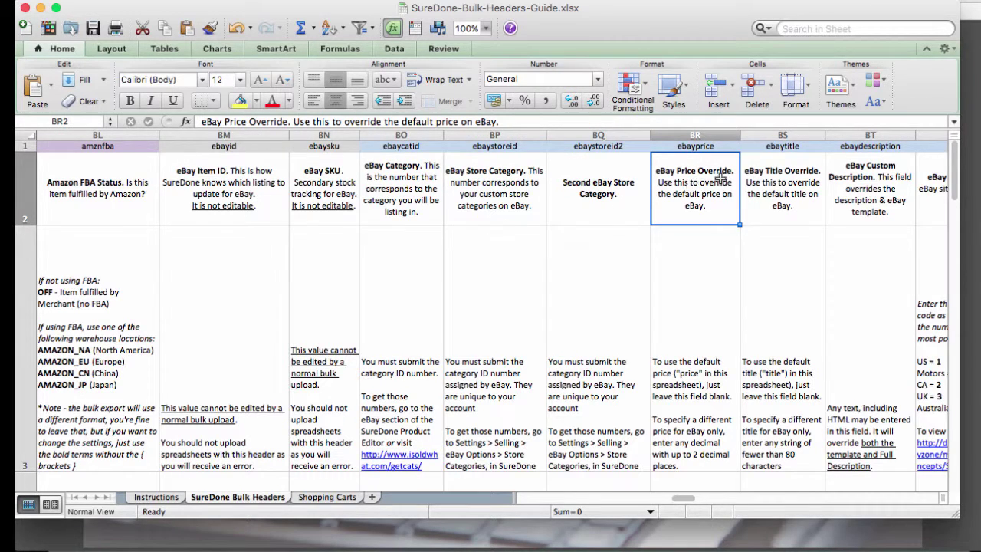
click(771, 178)
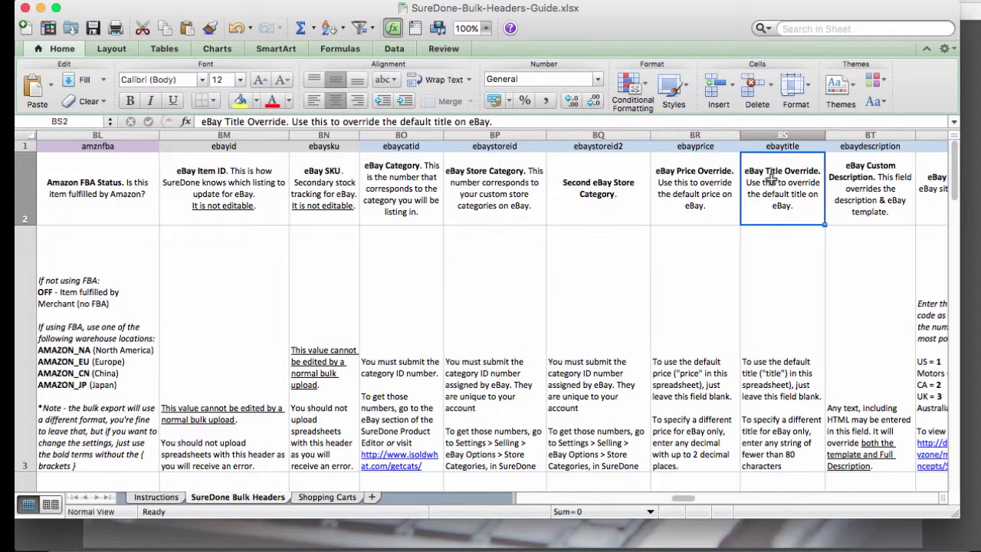
- Read the eBay Custom Description header, then the Site ID Code header and its country code notes
click(840, 177)
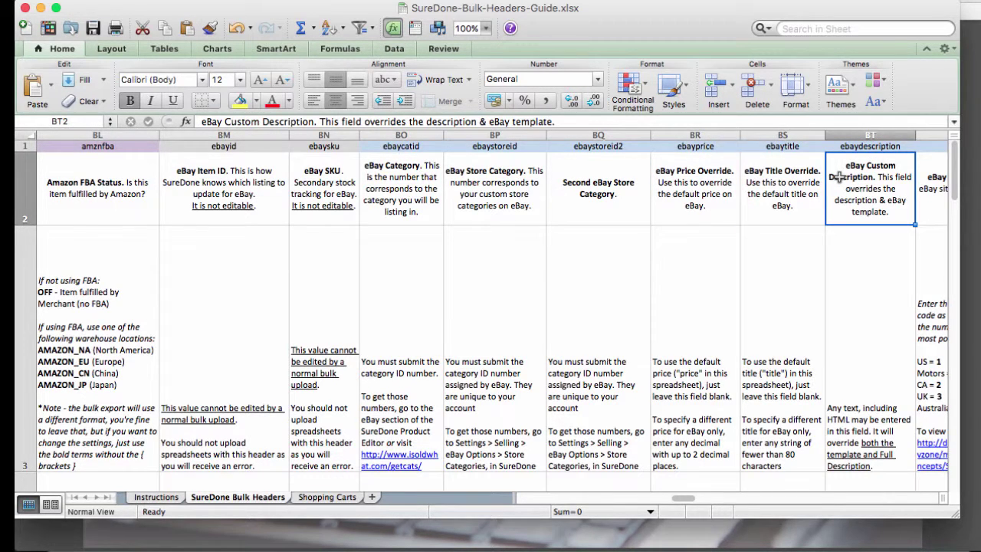
scroll(840, 177, right, 2)
scroll(840, 177, right, 4)
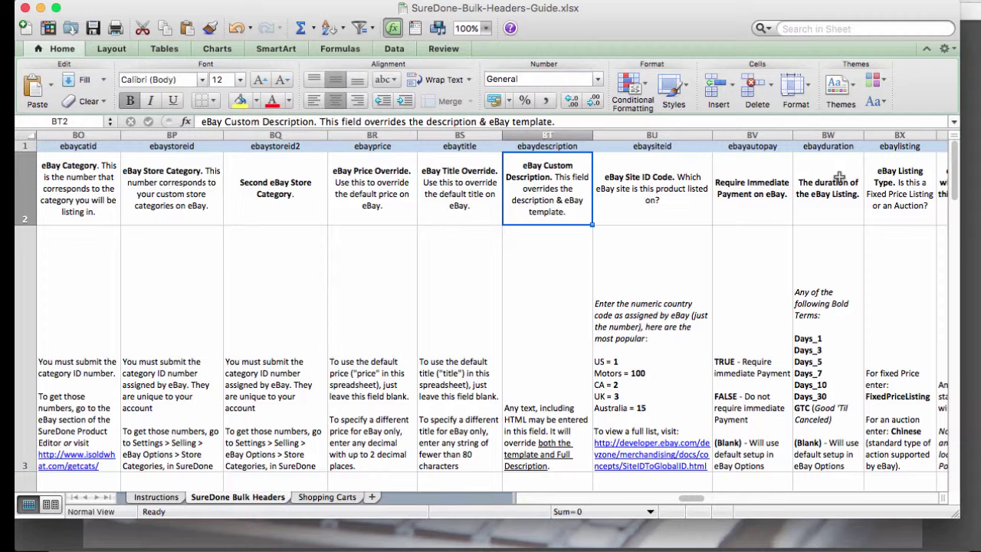
click(624, 182)
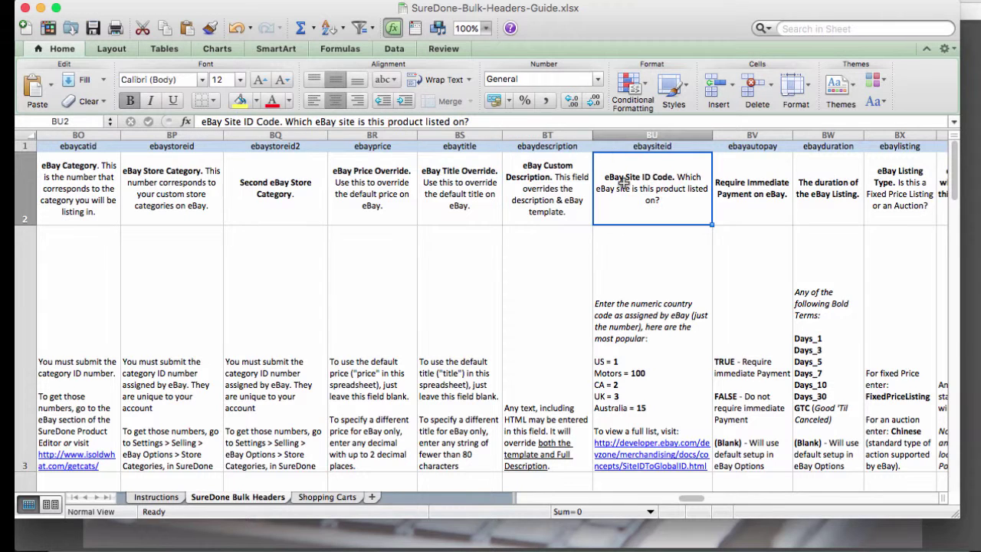
click(662, 373)
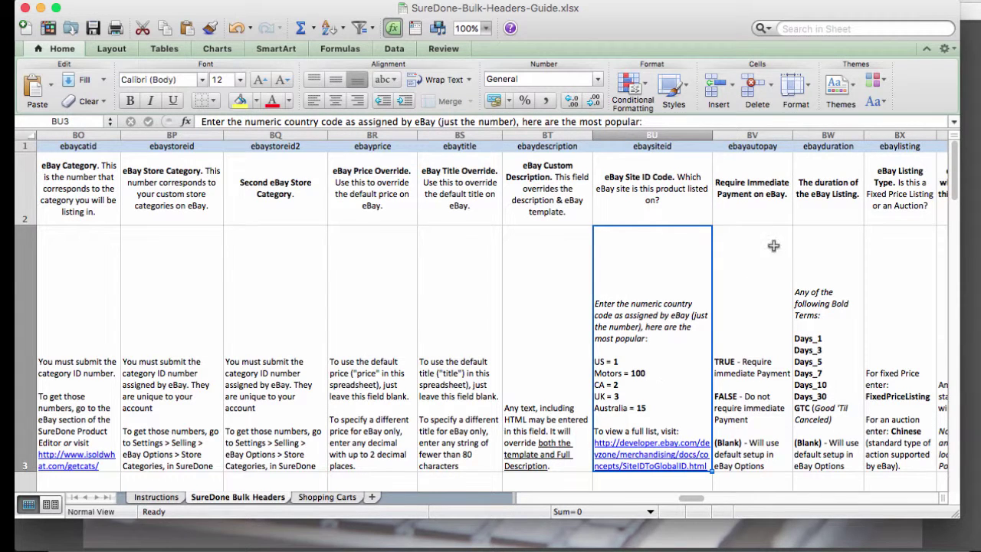
scroll(762, 197, right, 2)
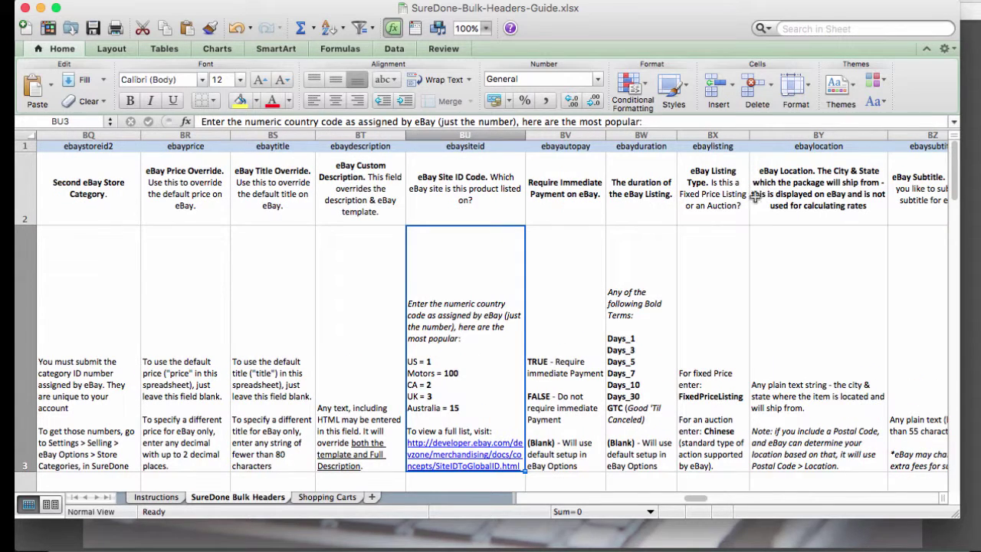
- Read the listing duration header, its Days_ terms, and the FixedPriceListing/Chinese listing type values
click(641, 202)
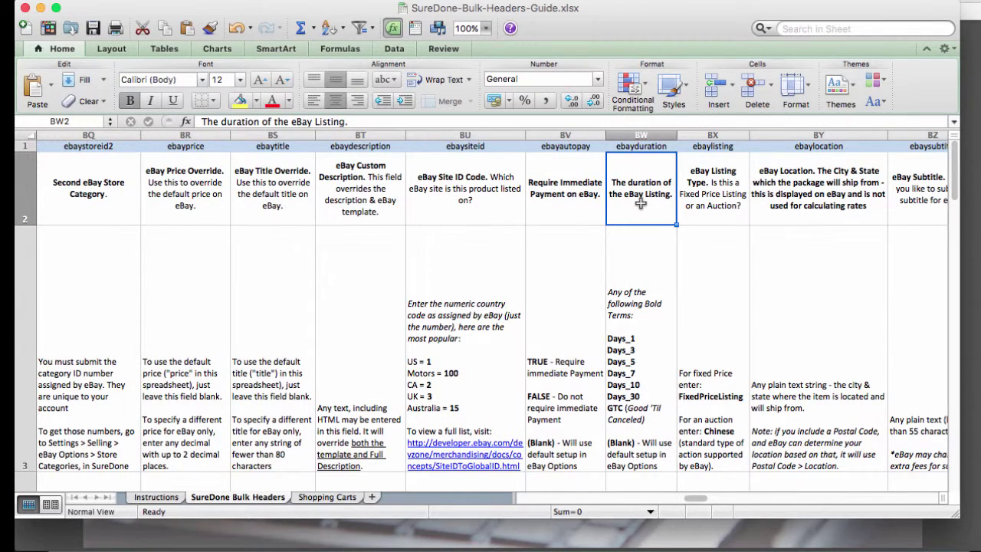
click(634, 299)
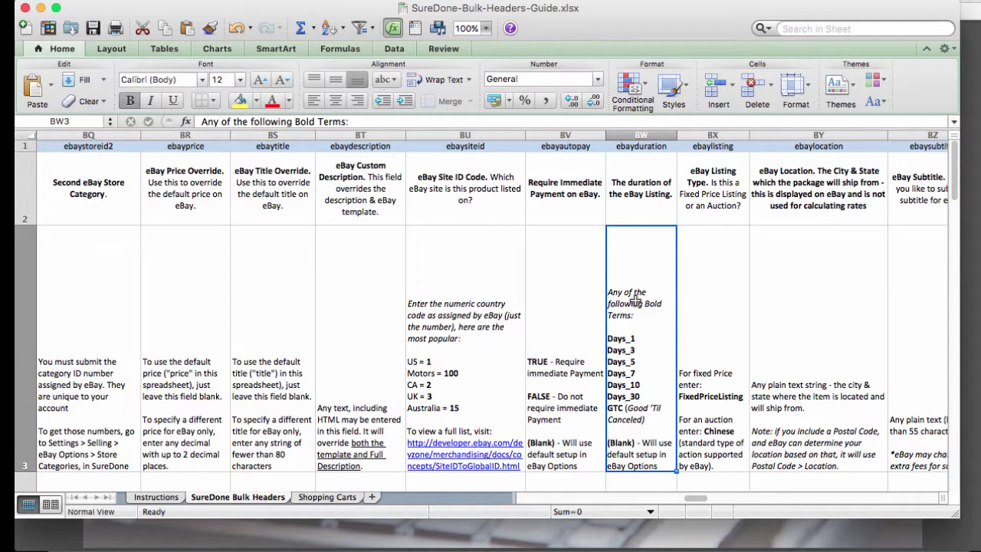
click(718, 283)
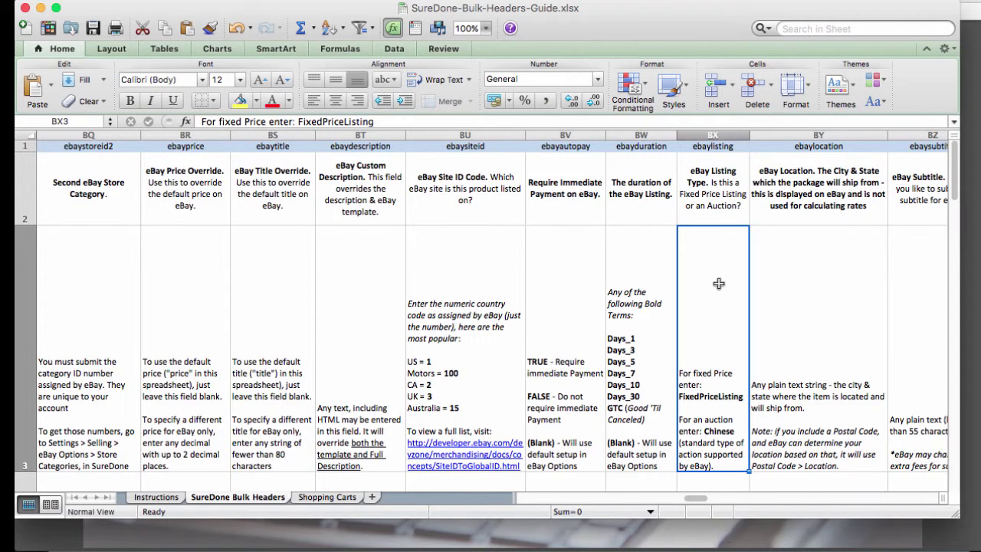
scroll(718, 283, right, 3)
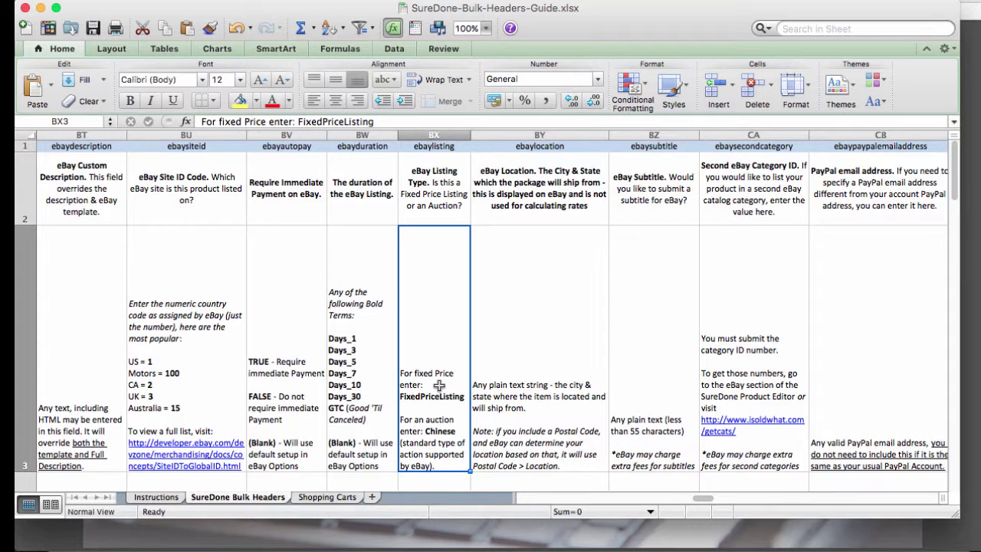
- Scroll right past the shipping and return policy columns to columns EL–ES
scroll(705, 289, right, 10)
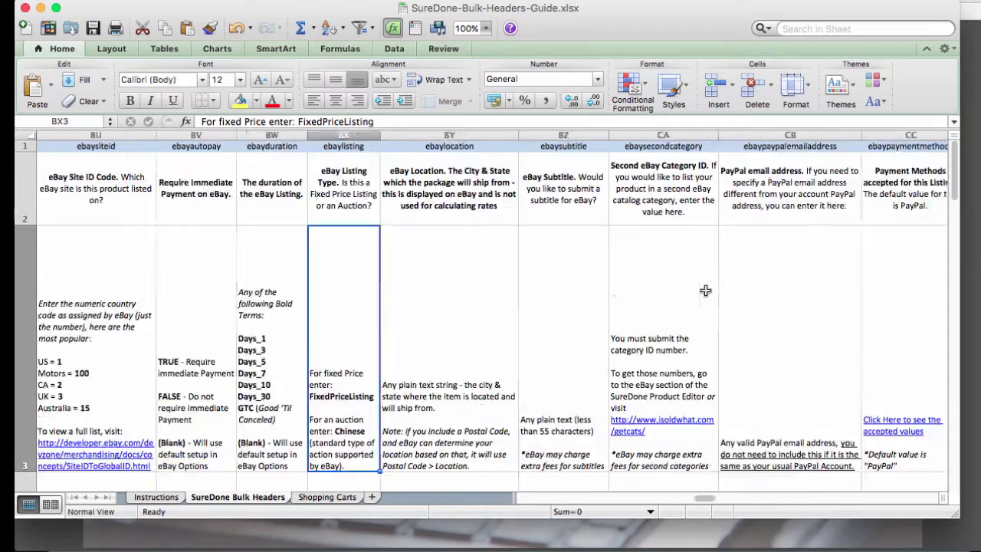
scroll(705, 290, right, 15)
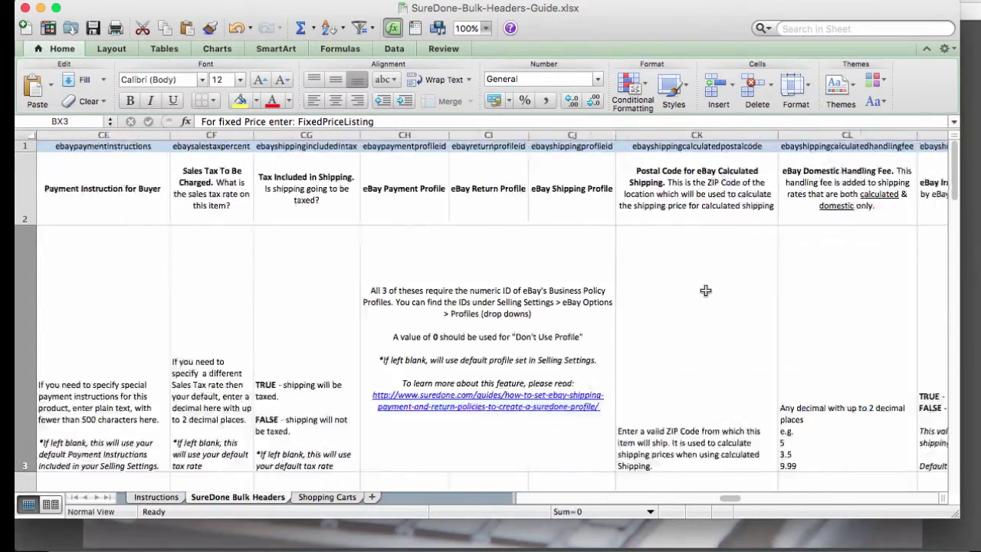
scroll(705, 289, right, 20)
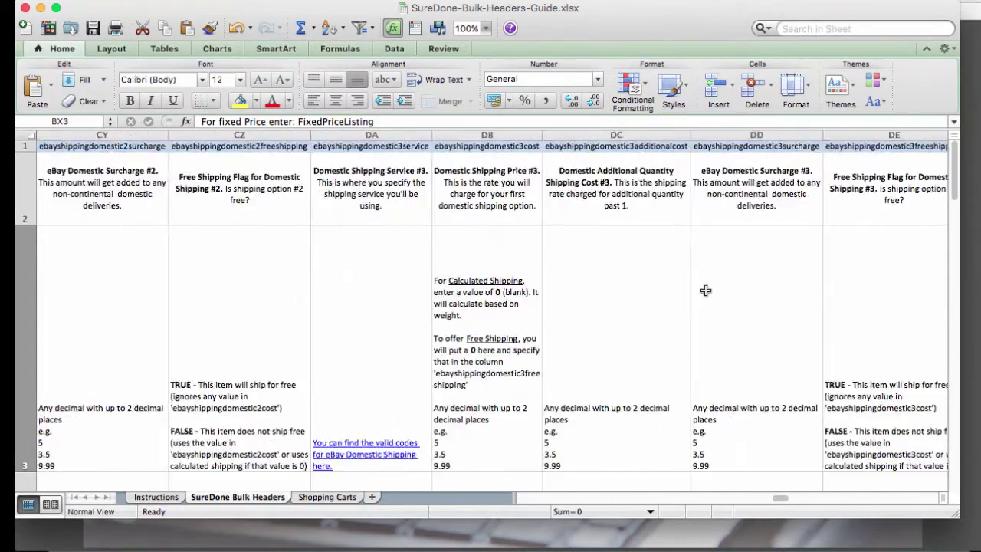
scroll(705, 290, right, 15)
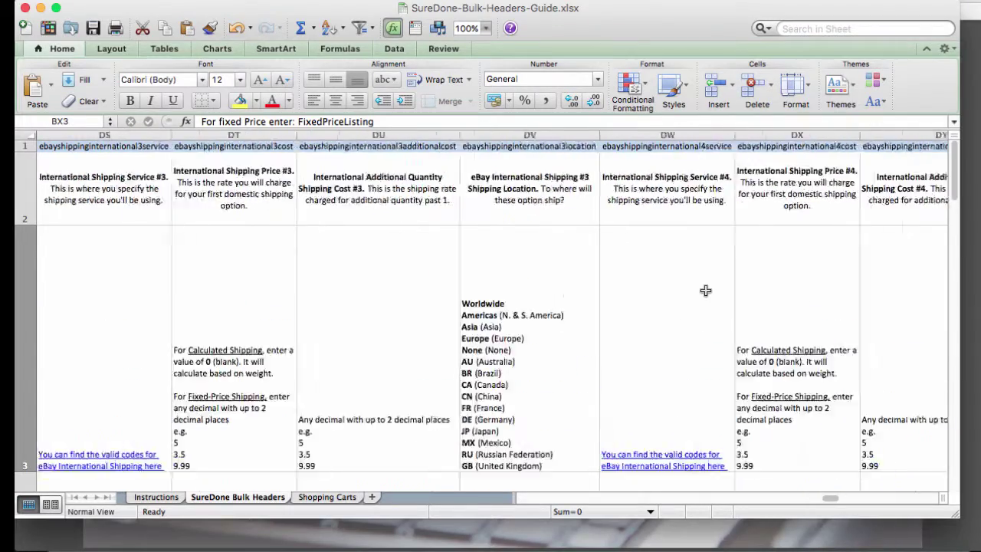
scroll(705, 289, right, 6)
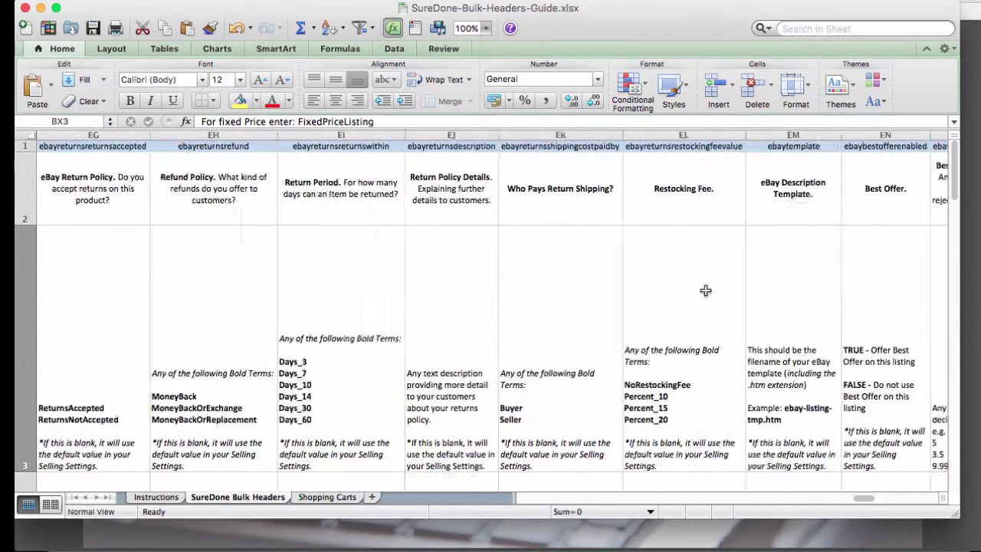
scroll(705, 290, right, 3)
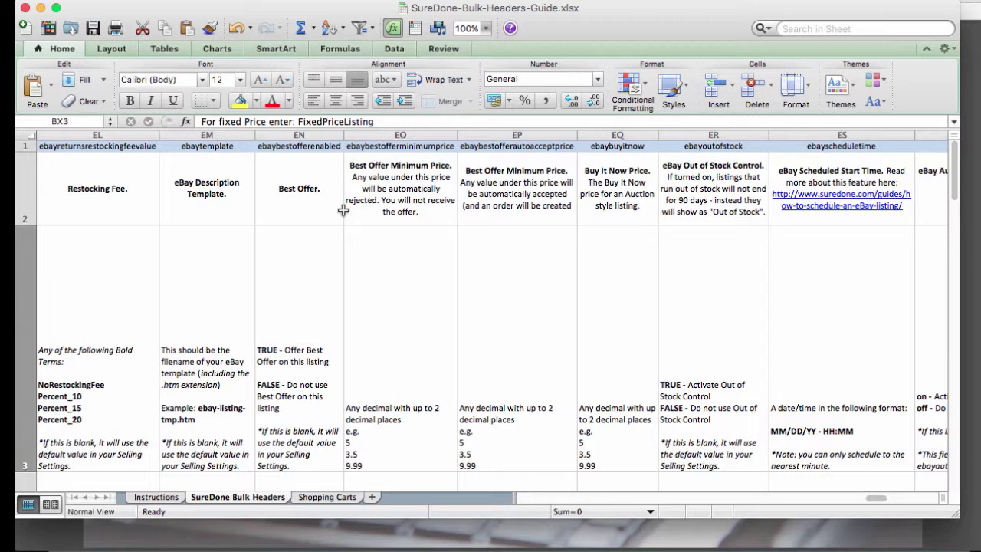
- Read the Best Offer, minimum price, auto-accept price and Buy It Now Price headers in EN2–EQ2
click(304, 199)
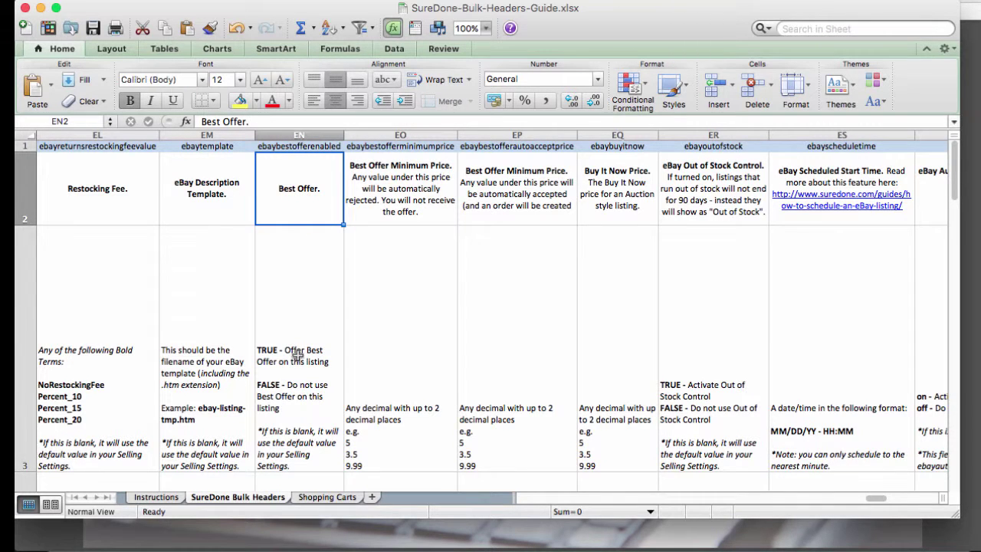
click(413, 180)
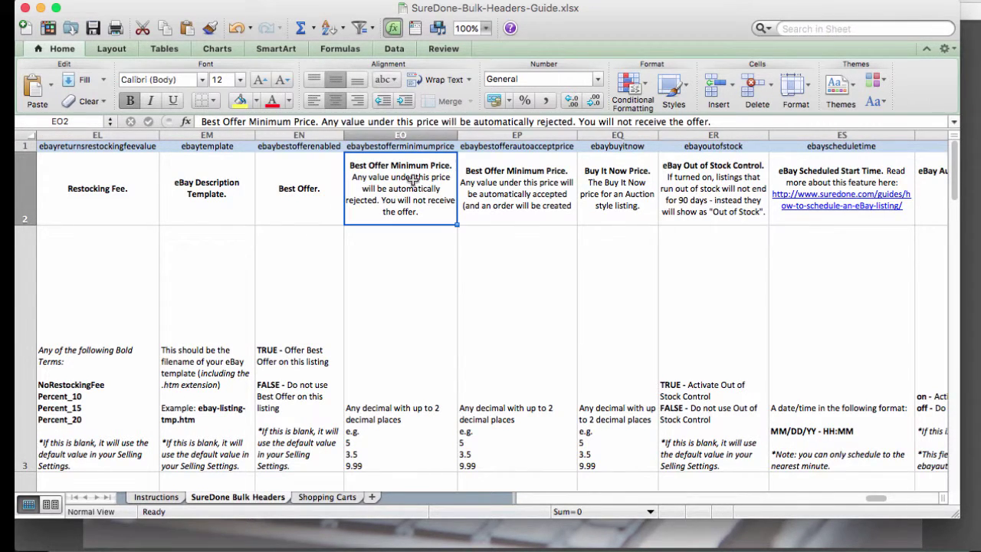
click(491, 171)
click(611, 189)
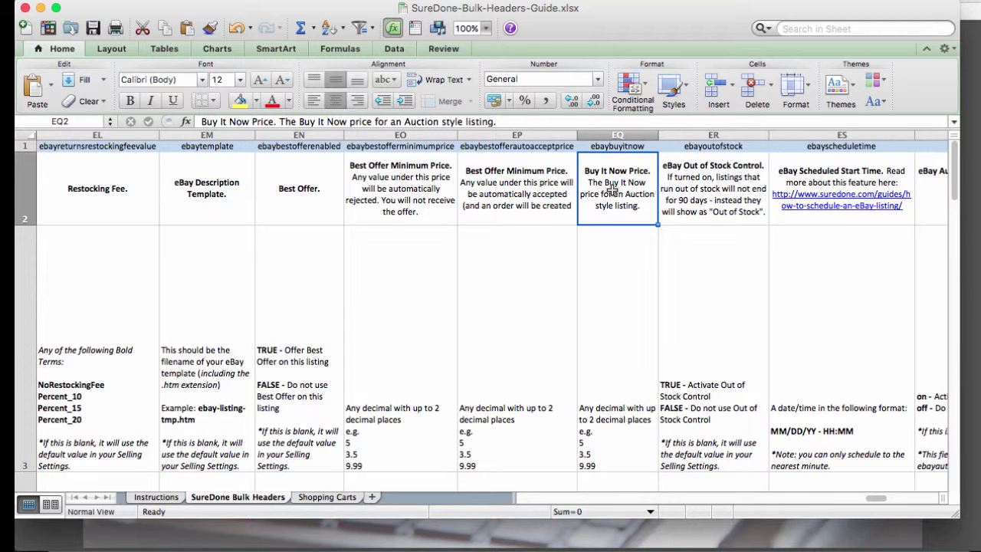
- Read the eBay Scheduled Start Time header and its date/time format in ES2 and ES3
scroll(692, 227, right, 3)
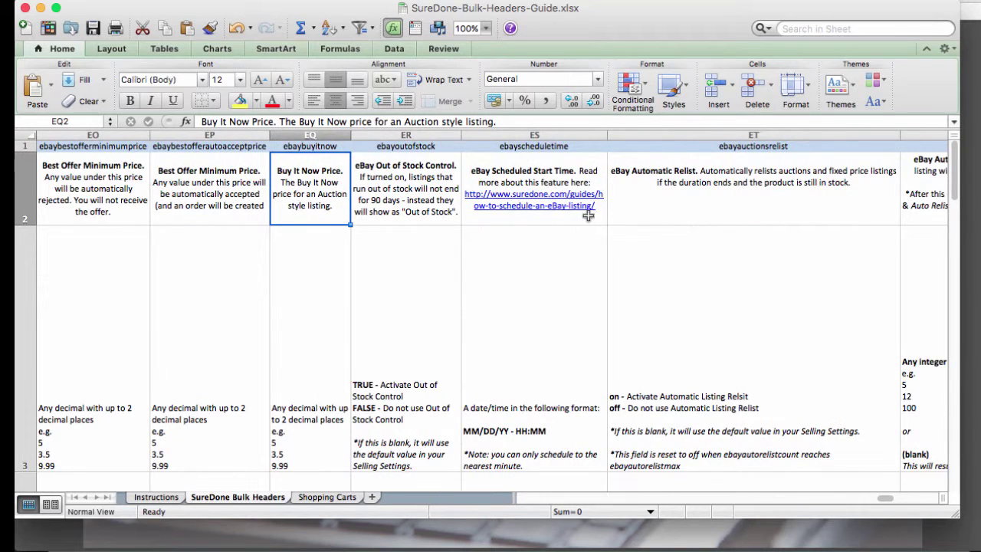
click(549, 189)
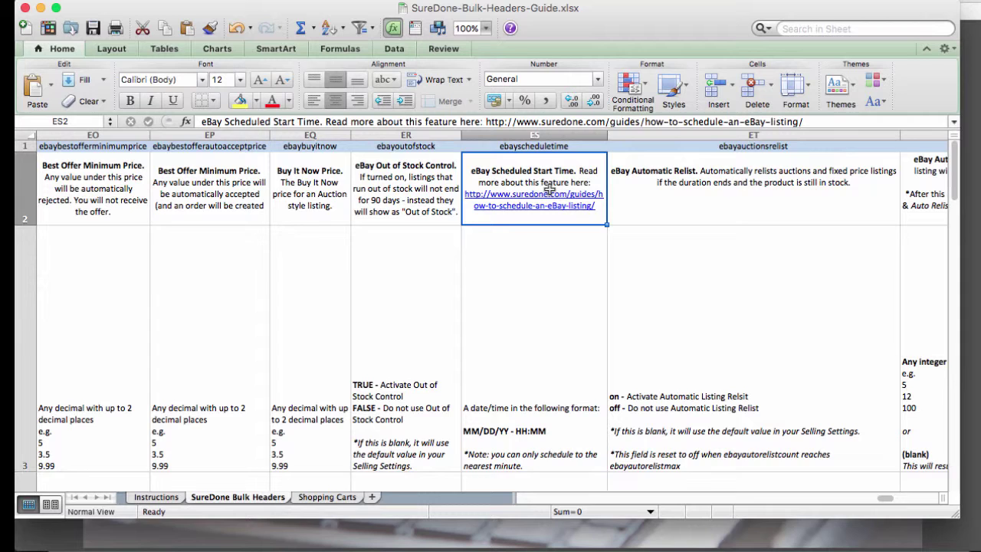
click(518, 416)
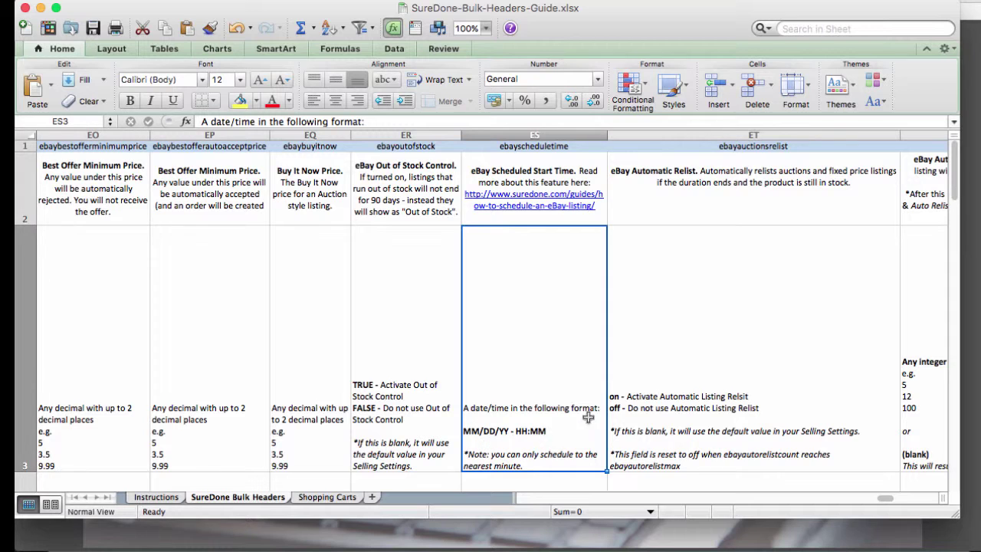
- Look over the automatic relist columns, then bring the Webinar3.pdf slide to the front
scroll(711, 339, right, 2)
scroll(711, 340, right, 2)
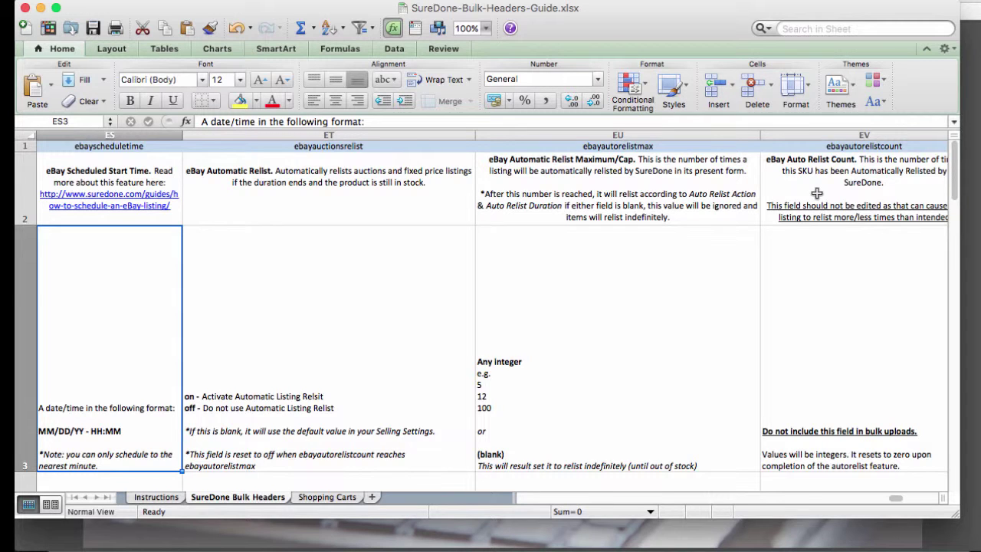
scroll(817, 193, right, 5)
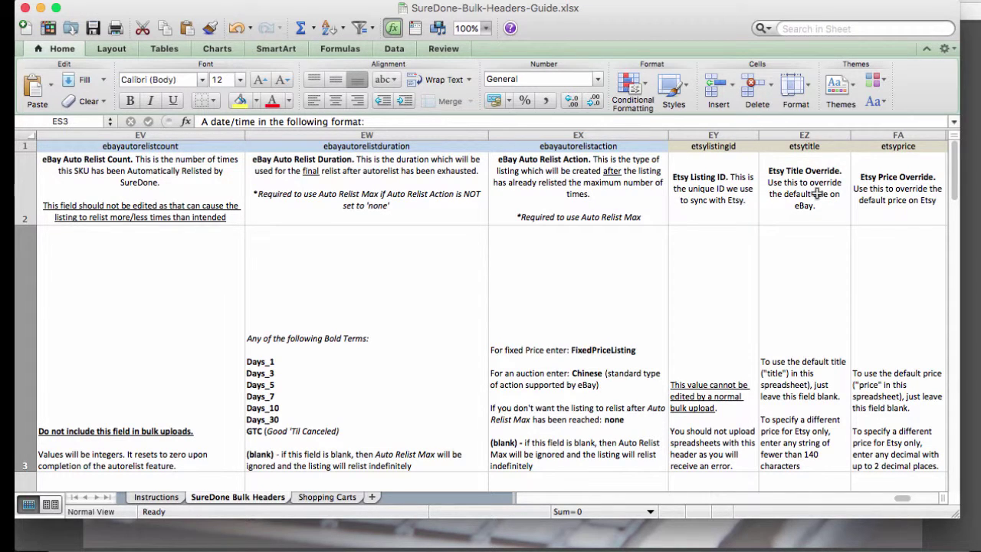
click(765, 533)
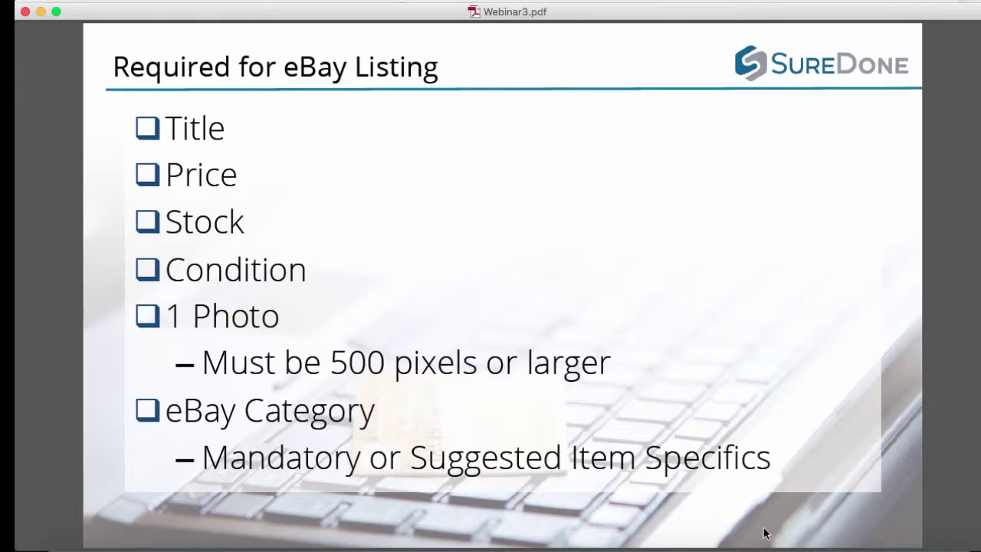